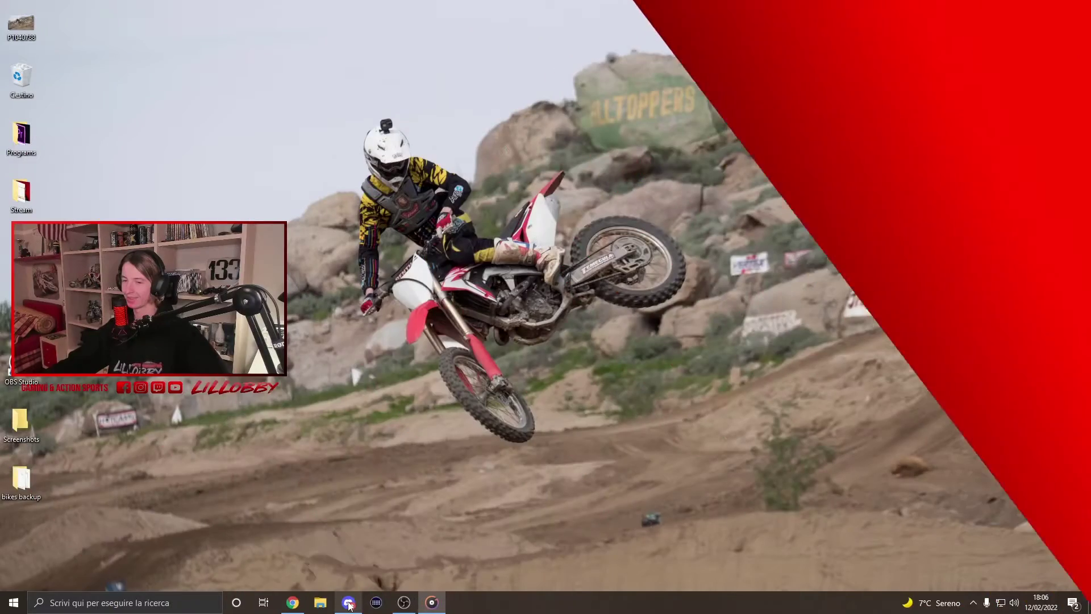
- Bring up Discord and show the pinned messages of the #carx-general channel
{"action": "mouse_move", "coordinate": [350, 605]}
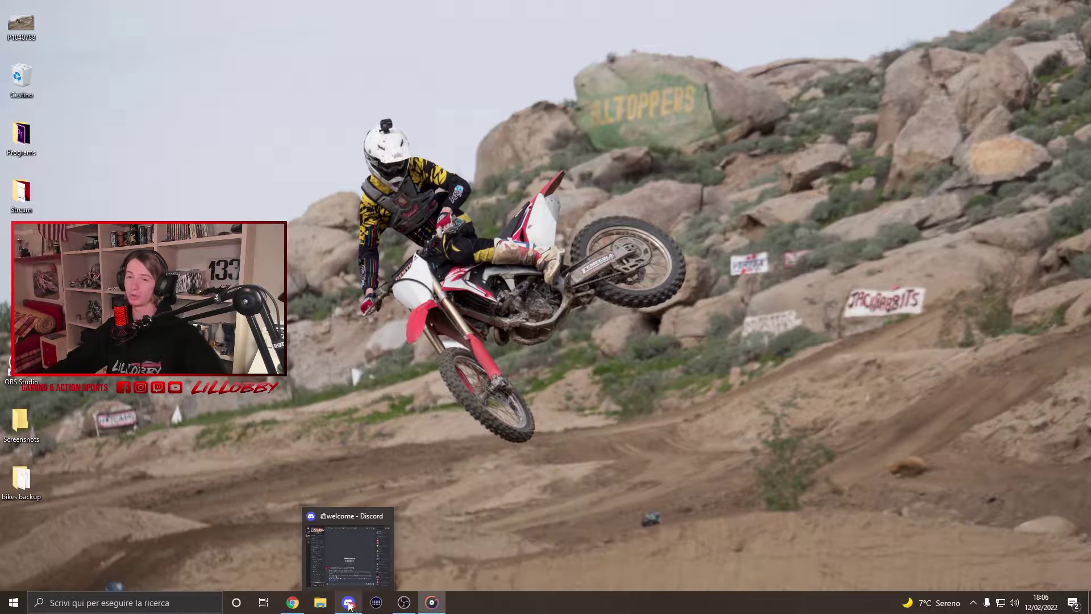
{"action": "left_click", "coordinate": [350, 605]}
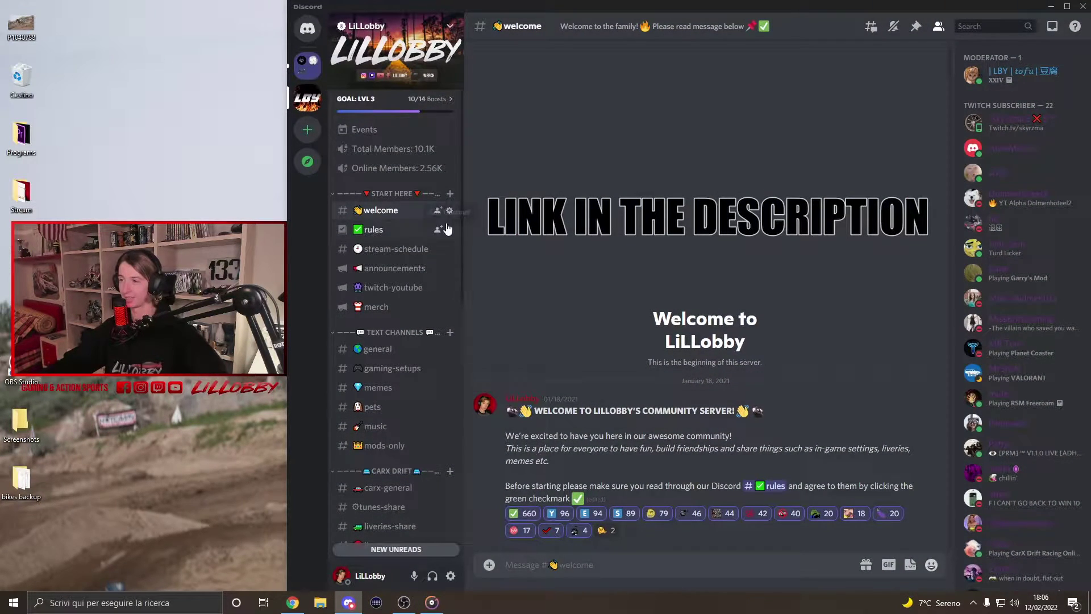
{"action": "scroll", "coordinate": [392, 346], "scroll_direction": "down", "scroll_amount": 3}
{"action": "left_click", "coordinate": [375, 379]}
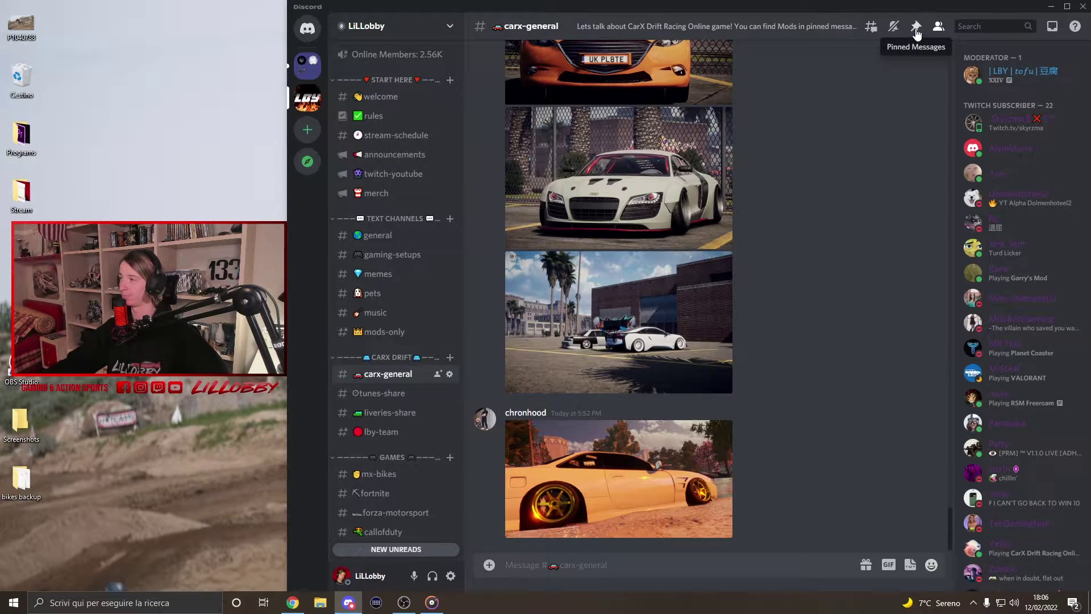
{"action": "left_click", "coordinate": [915, 28]}
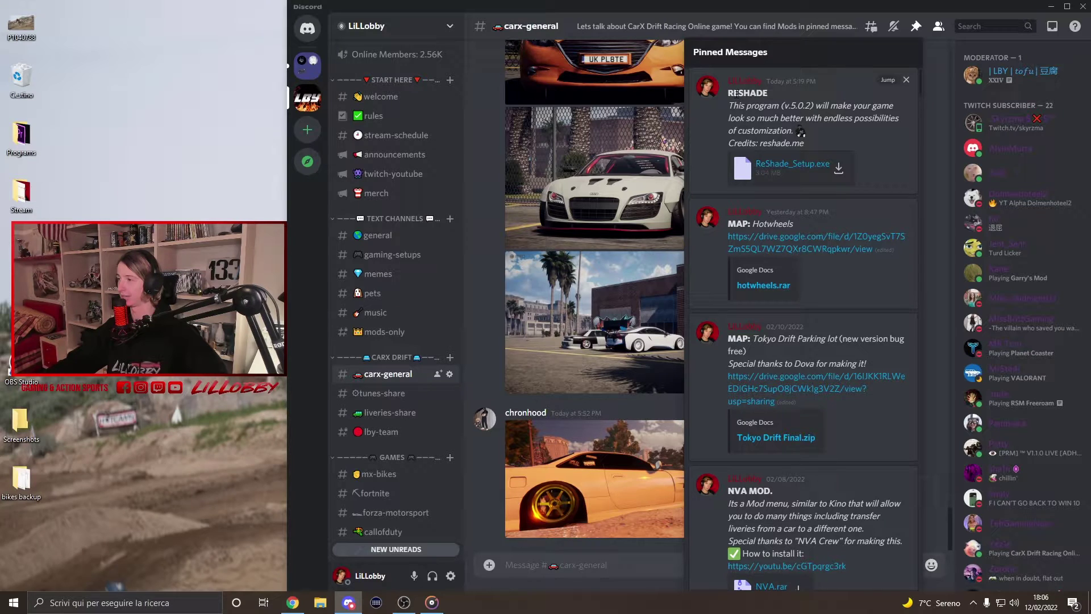
- Download the pinned ReShade_Setup.exe despite the warning and minimize Discord
{"action": "left_click_drag", "start_coordinate": [736, 93], "coordinate": [765, 89]}
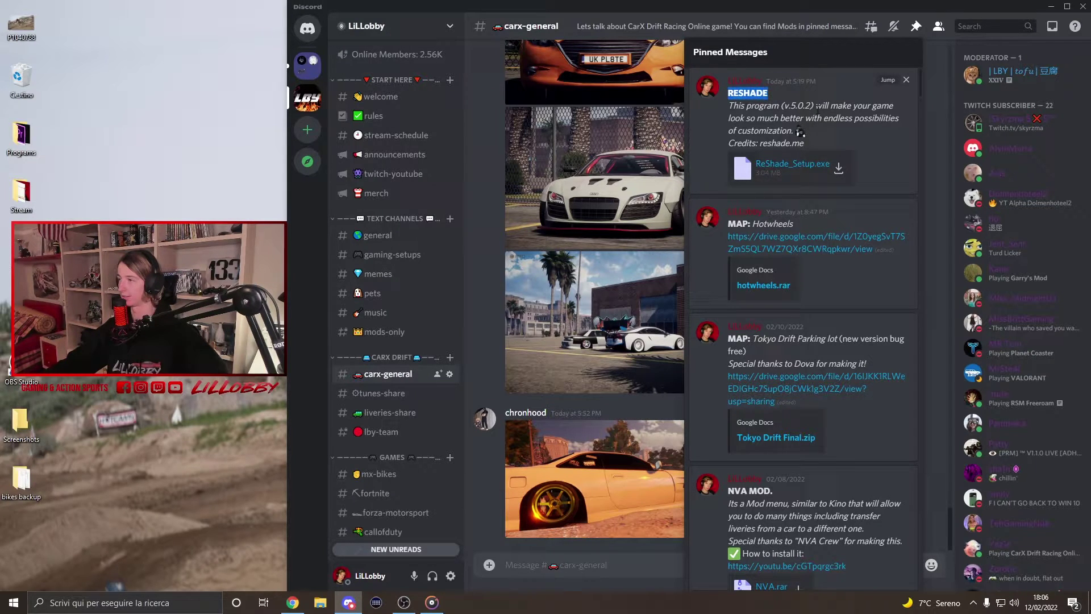
{"action": "left_click", "coordinate": [838, 169]}
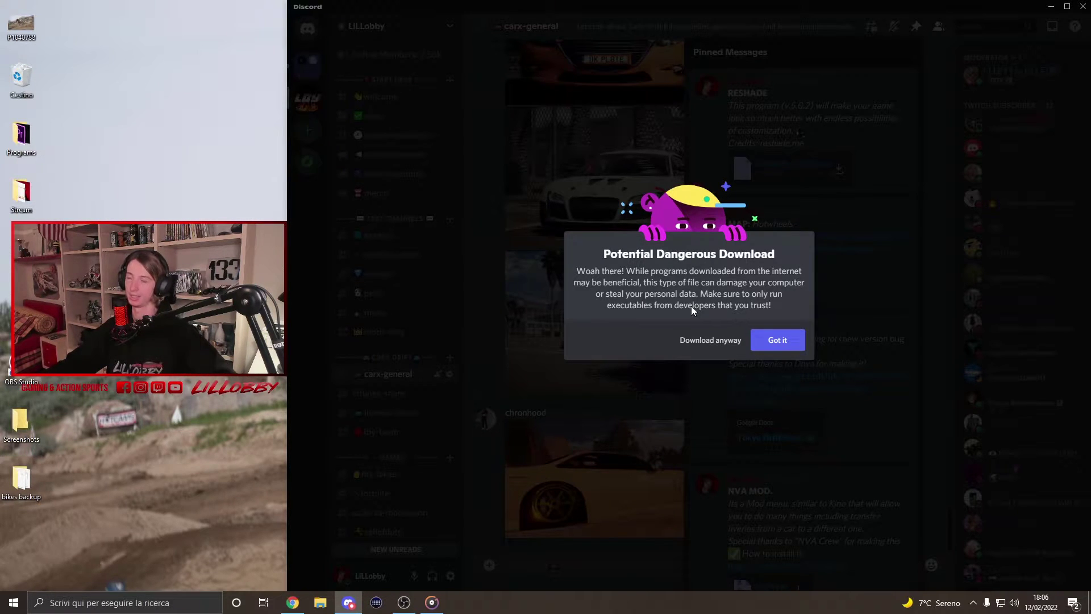
{"action": "left_click", "coordinate": [700, 340]}
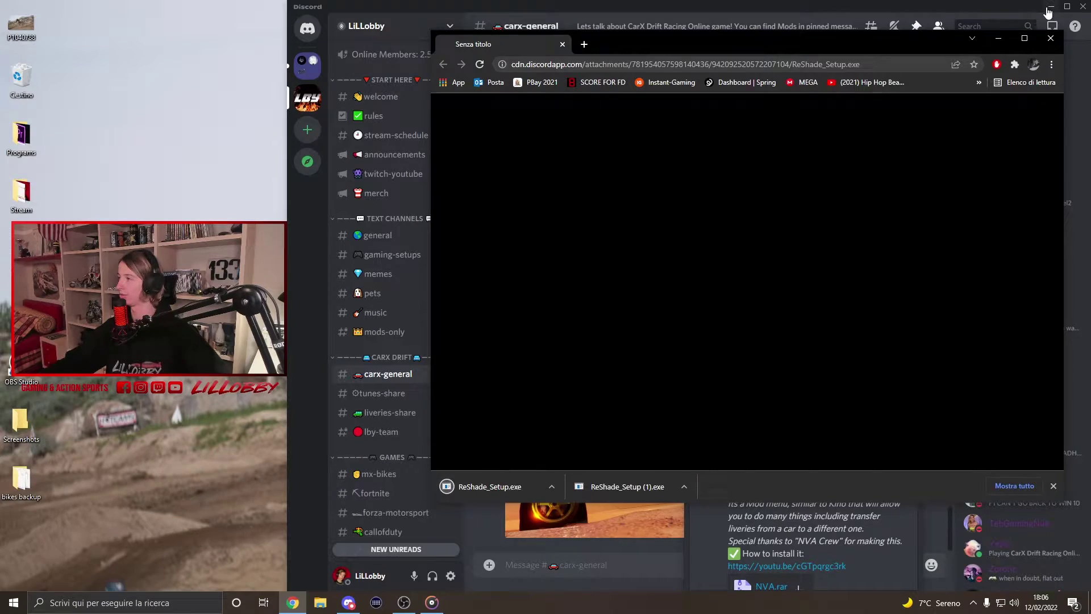
{"action": "left_click", "coordinate": [1048, 6]}
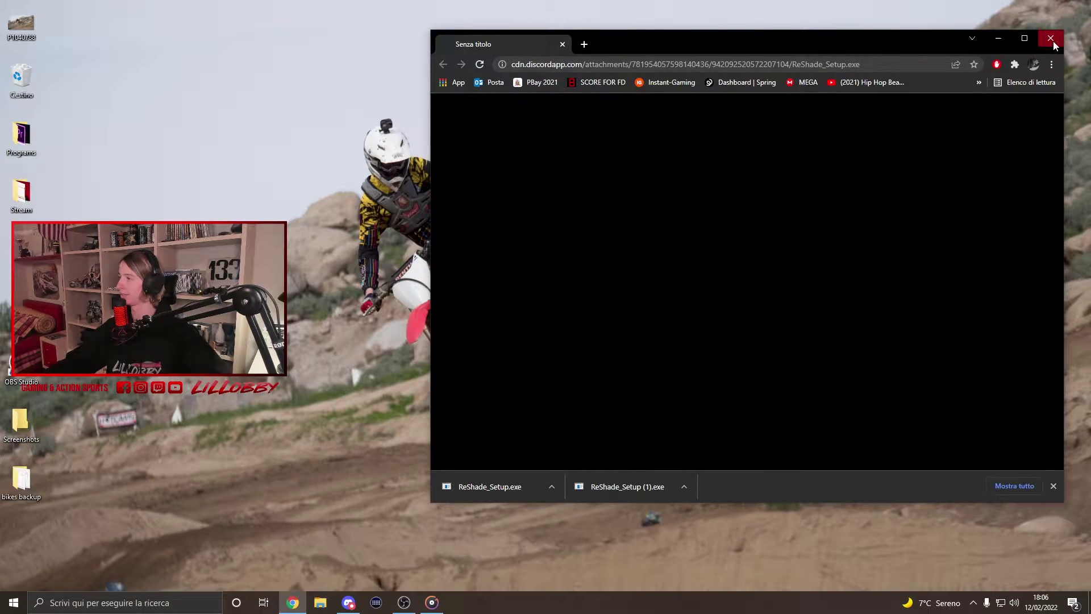
- Close the browser and run ReShade_Setup from the Download folder, then close File Explorer
{"action": "left_click", "coordinate": [1051, 40]}
{"action": "left_click", "coordinate": [320, 603]}
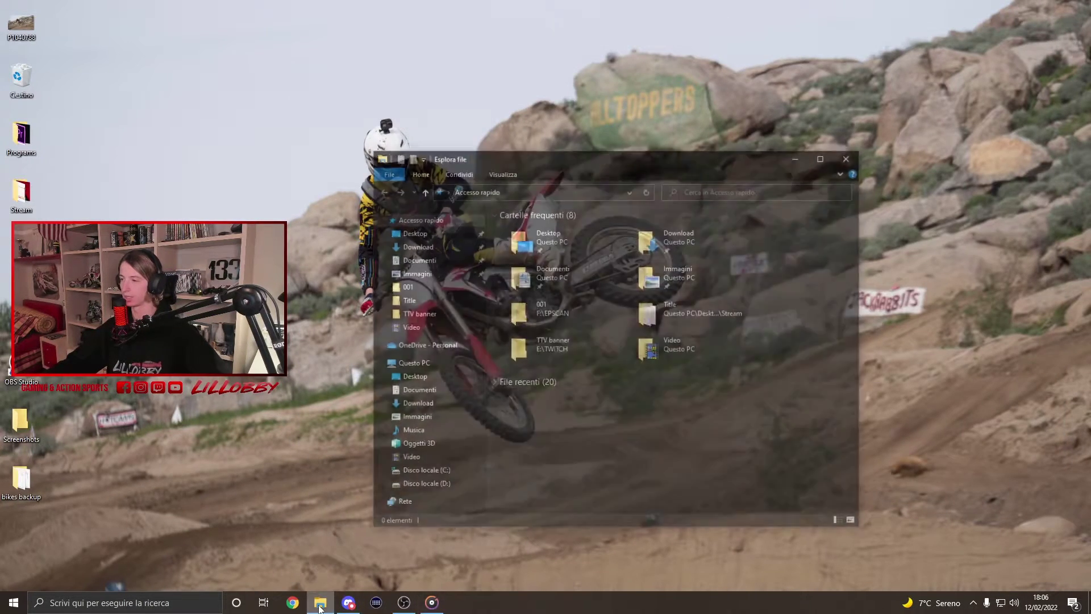
{"action": "double_click", "coordinate": [663, 247]}
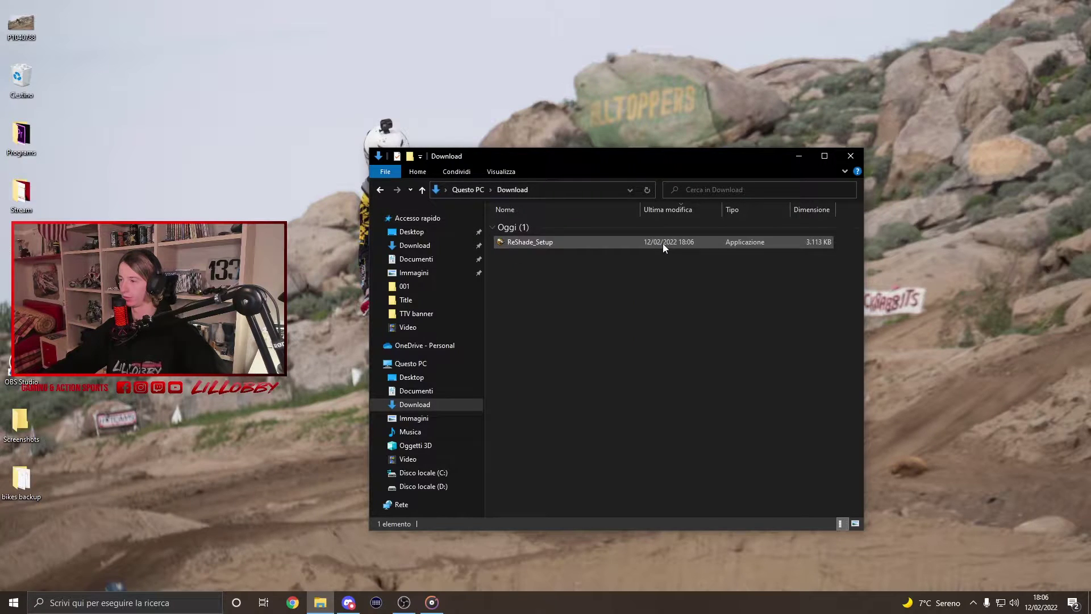
{"action": "left_click", "coordinate": [550, 243]}
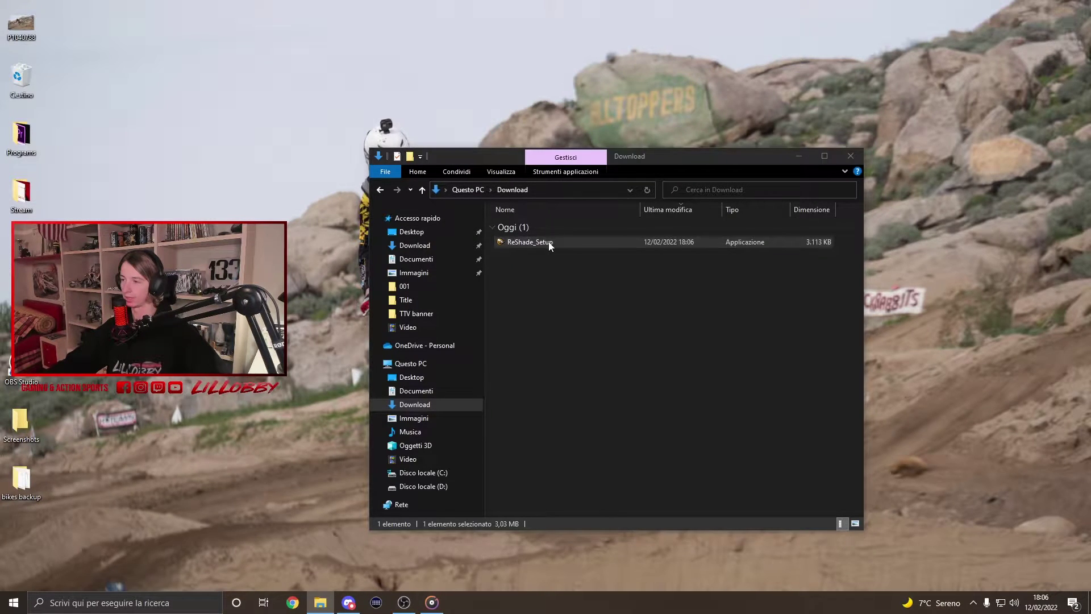
{"action": "left_click", "coordinate": [850, 158]}
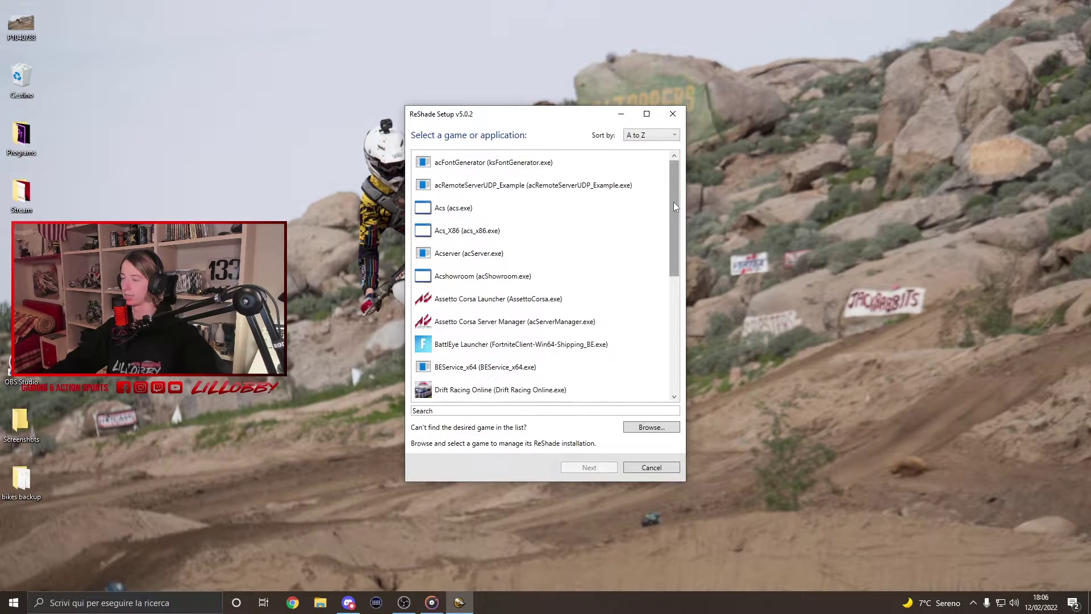
- Select Drift Racing Online (Drift Racing Online.exe) as the target game and continue
{"action": "left_click_drag", "start_coordinate": [673, 202], "coordinate": [670, 240]}
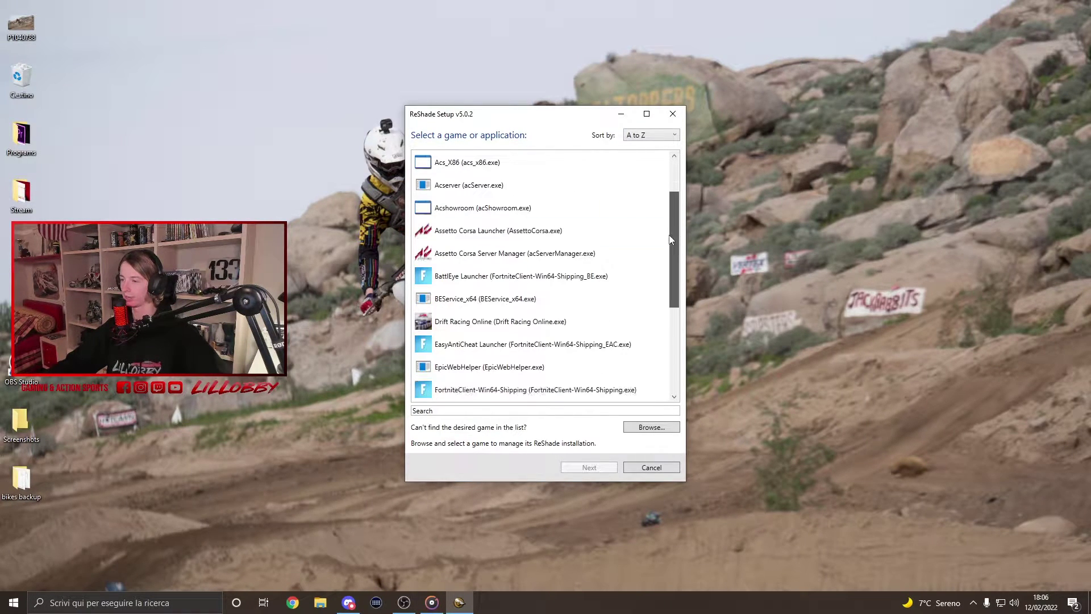
{"action": "left_click", "coordinate": [488, 327]}
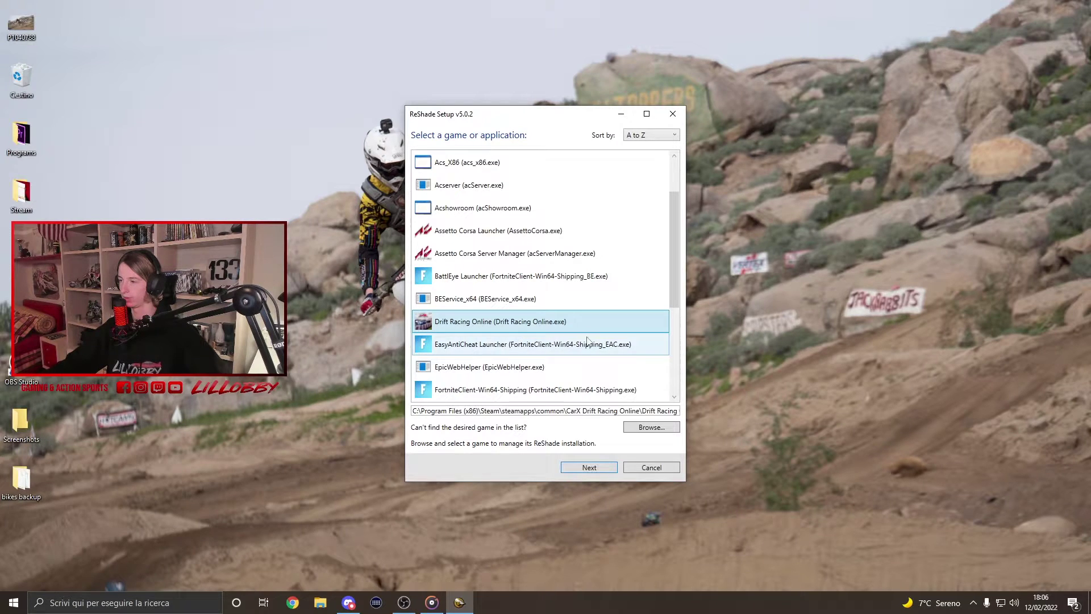
{"action": "left_click", "coordinate": [588, 467]}
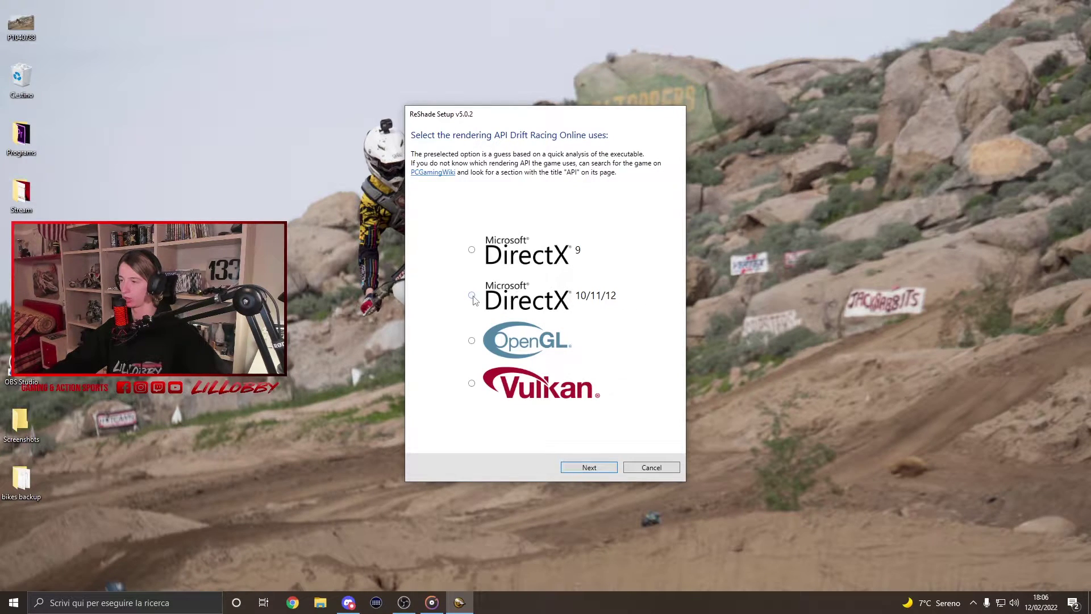
- Confirm DirectX 10/11/12, skip the preset, and tick qUINT, Color effects, OtisFX, FGFX, brussell, reshade-shaders and fubax-shaders
{"action": "left_click", "coordinate": [585, 470]}
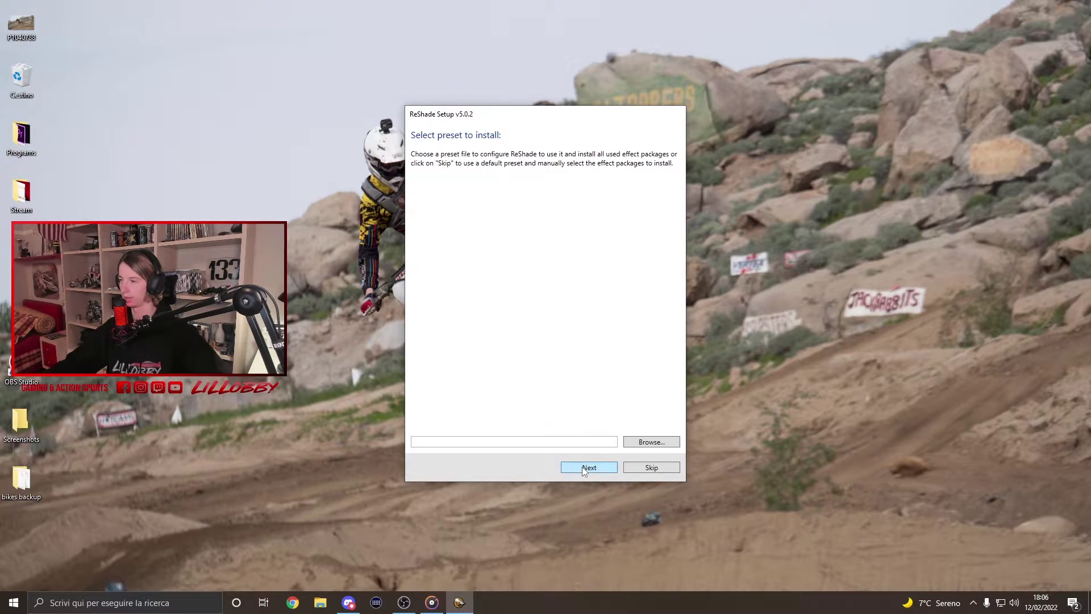
{"action": "left_click", "coordinate": [584, 469]}
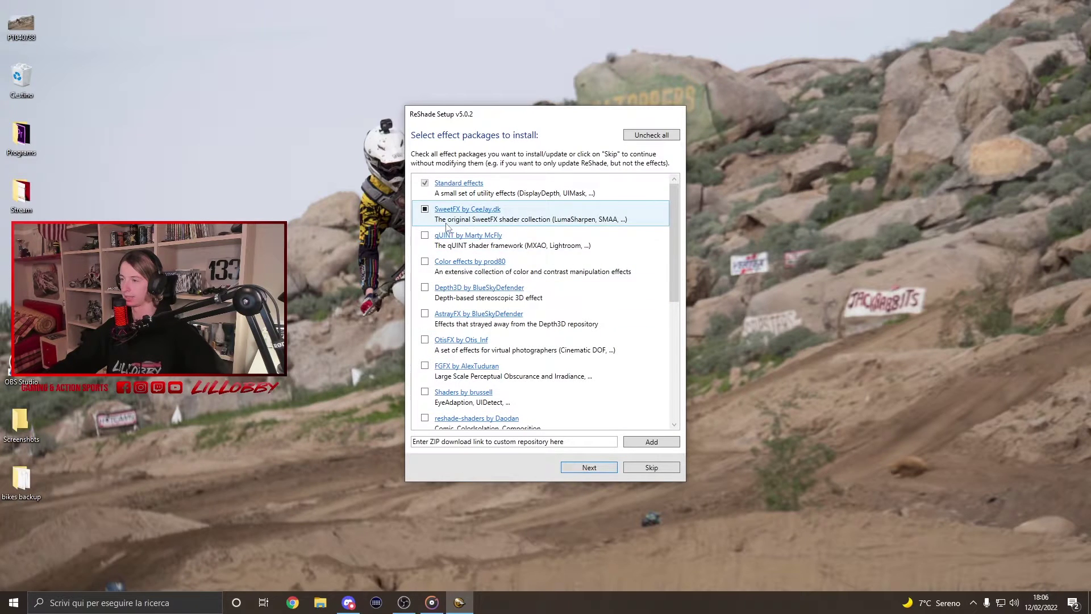
{"action": "left_click", "coordinate": [424, 236]}
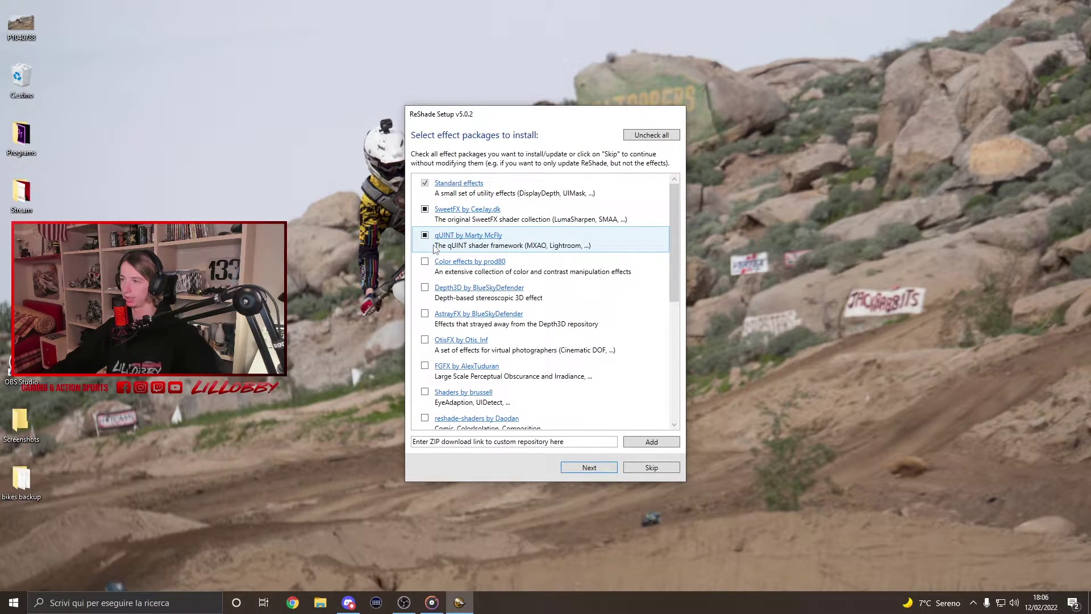
{"action": "left_click", "coordinate": [424, 262]}
{"action": "left_click", "coordinate": [425, 288]}
{"action": "left_click", "coordinate": [425, 314]}
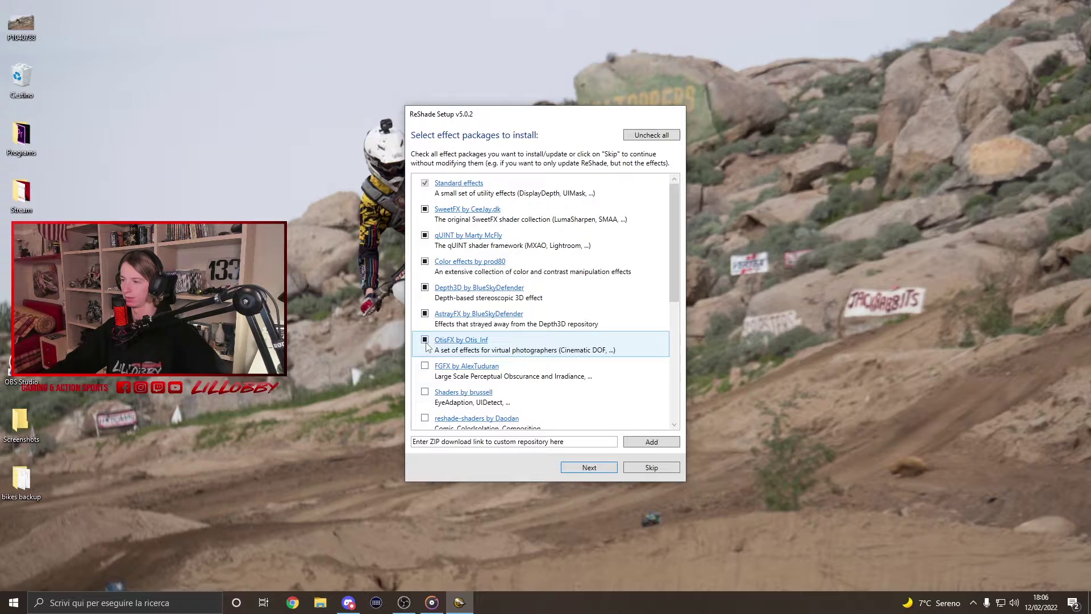
{"action": "left_click", "coordinate": [425, 341]}
{"action": "left_click", "coordinate": [425, 366]}
{"action": "left_click", "coordinate": [425, 393]}
- Also tick Insane-Shaders, FXShaders, RSRetroArch, CorgiFX, Warp-FX, CobraFX and VRToolkit
{"action": "scroll", "coordinate": [427, 392], "scroll_direction": "down", "scroll_amount": 6}
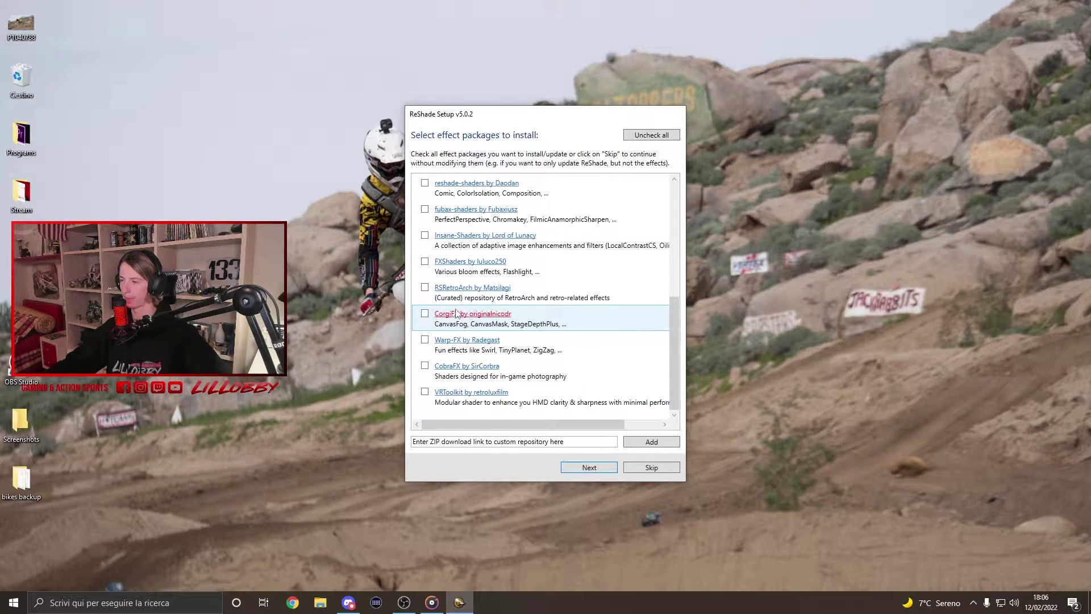
{"action": "scroll", "coordinate": [426, 352], "scroll_direction": "up", "scroll_amount": 4}
{"action": "left_click", "coordinate": [425, 341]}
{"action": "left_click", "coordinate": [425, 367]}
{"action": "left_click", "coordinate": [425, 394]}
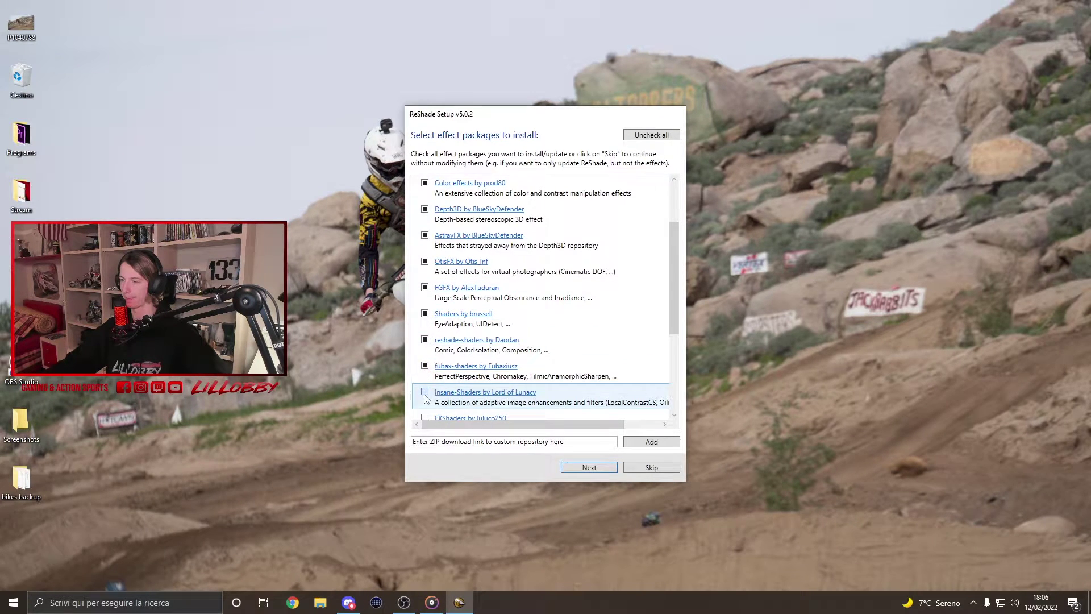
{"action": "scroll", "coordinate": [426, 318], "scroll_direction": "down", "scroll_amount": 2}
{"action": "left_click", "coordinate": [425, 287]}
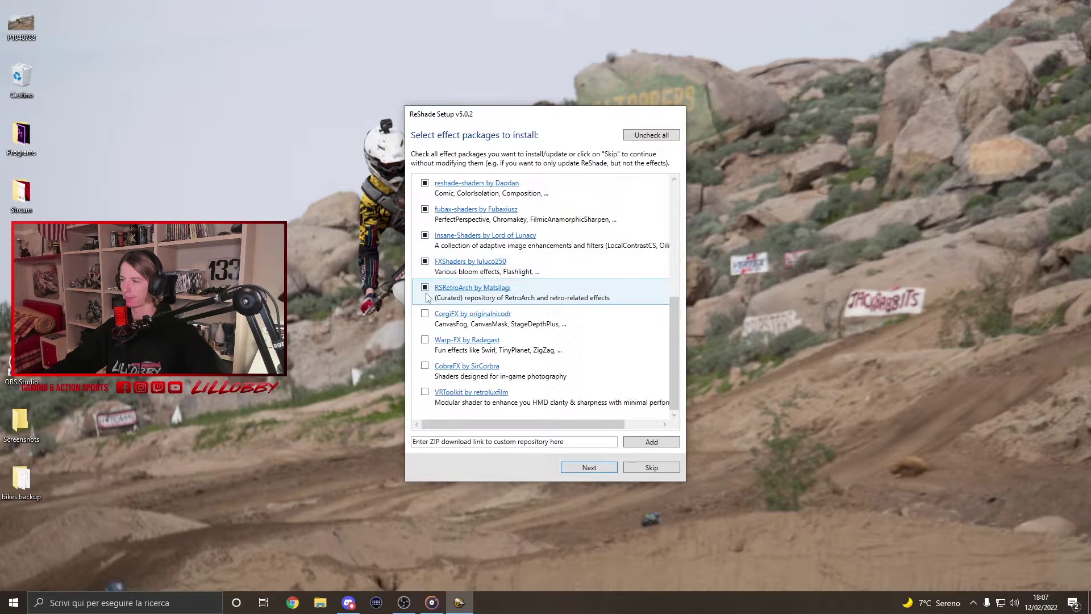
{"action": "left_click", "coordinate": [425, 314]}
{"action": "left_click", "coordinate": [425, 339]}
{"action": "left_click", "coordinate": [425, 366]}
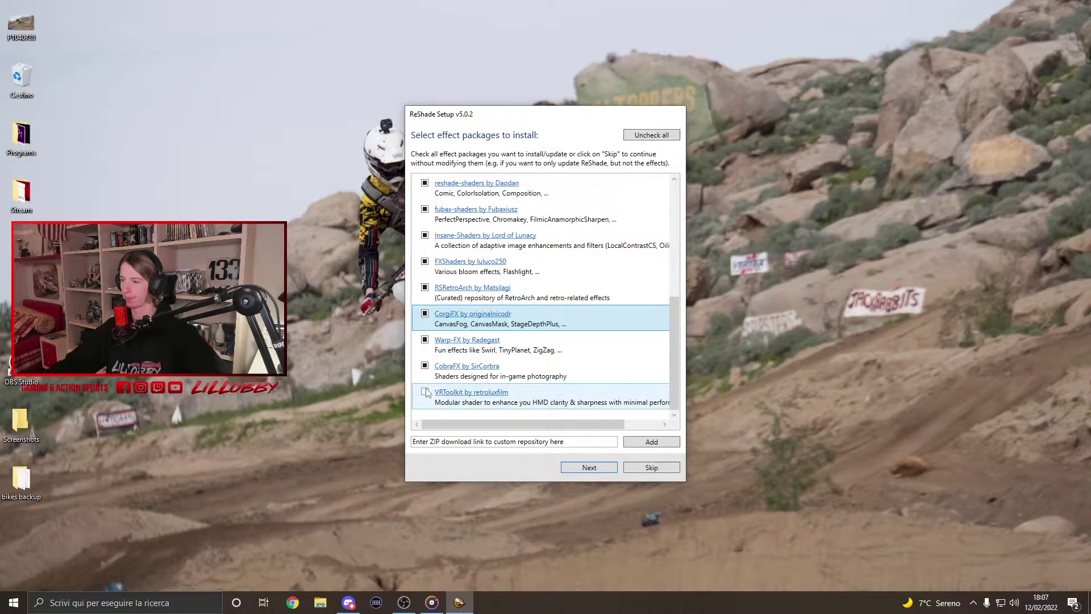
{"action": "left_click", "coordinate": [425, 392]}
- Start the download and keep all files for SweetFX, qUINT, Color effects, Depth3D, AstrayFX and brussell Shaders
{"action": "left_click", "coordinate": [594, 466]}
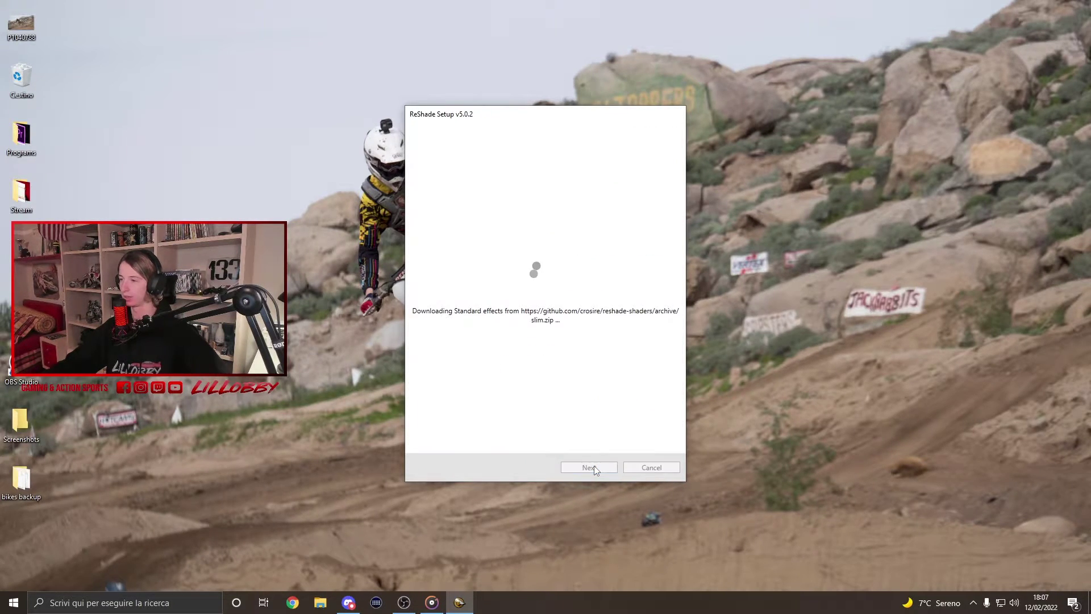
{"action": "left_click", "coordinate": [594, 466]}
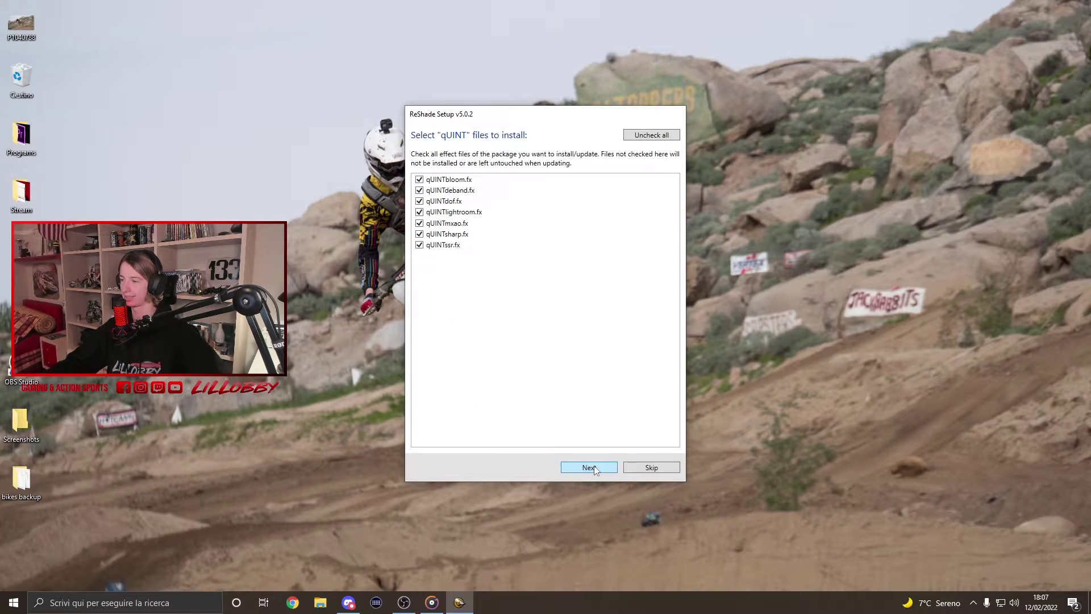
{"action": "left_click", "coordinate": [594, 466]}
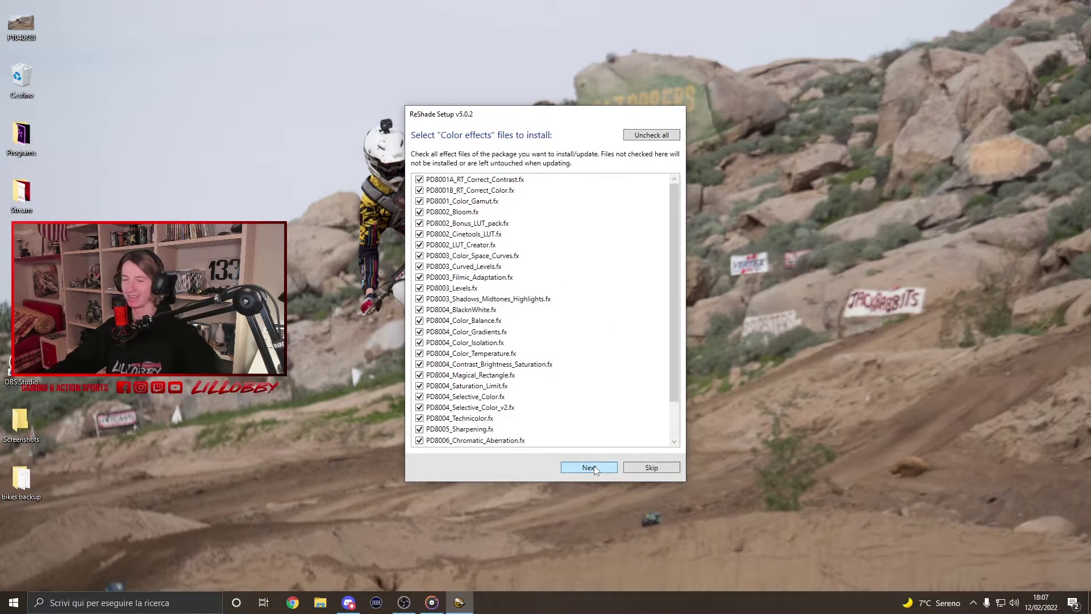
{"action": "left_click", "coordinate": [595, 467]}
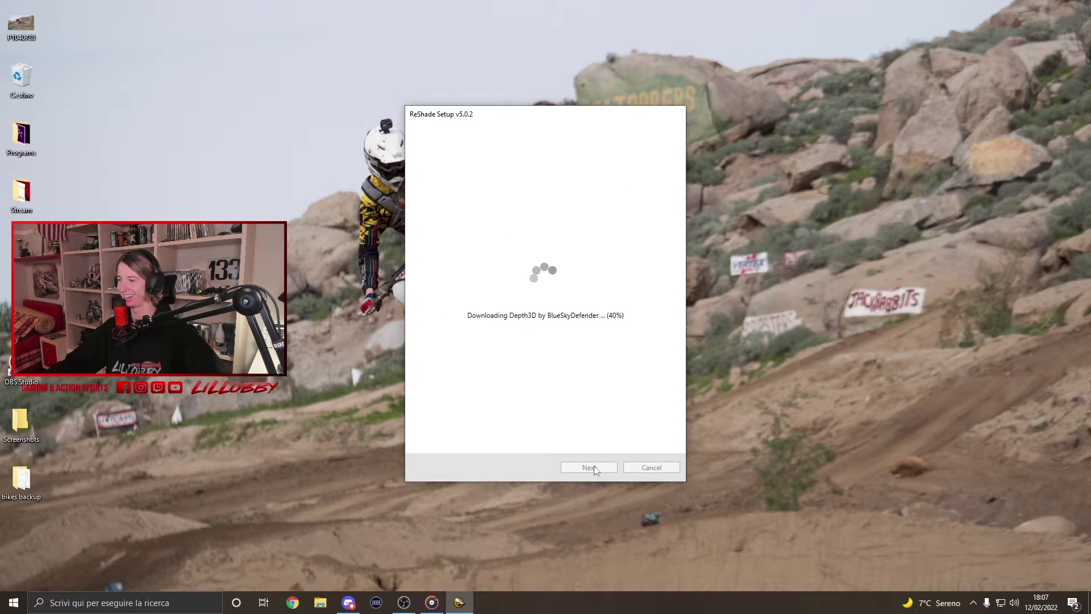
{"action": "left_click", "coordinate": [595, 467]}
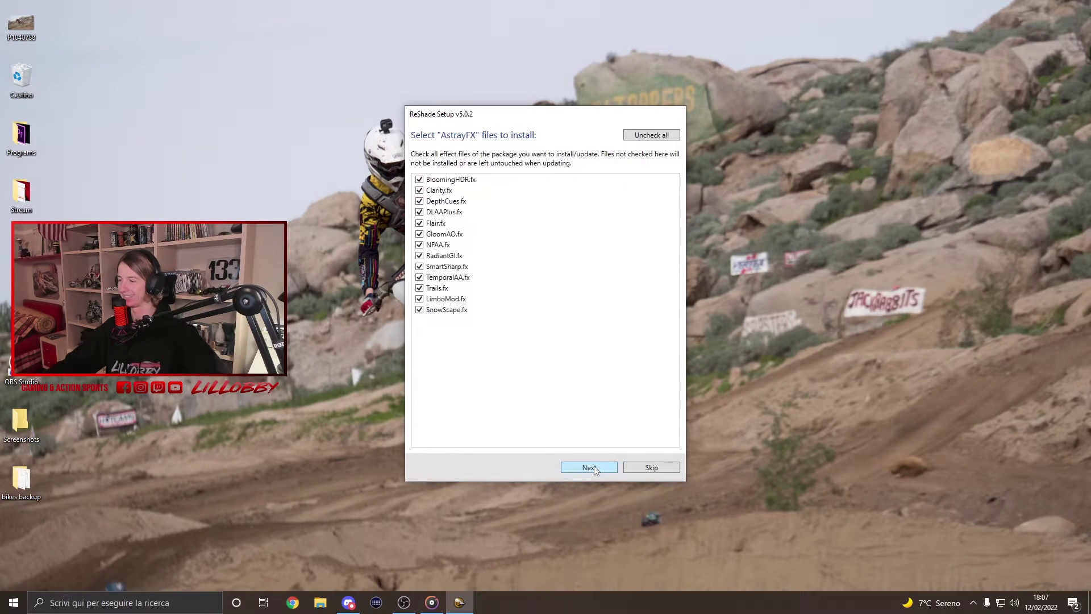
{"action": "left_click", "coordinate": [595, 467]}
{"action": "left_click", "coordinate": [594, 467]}
{"action": "left_click", "coordinate": [594, 467]}
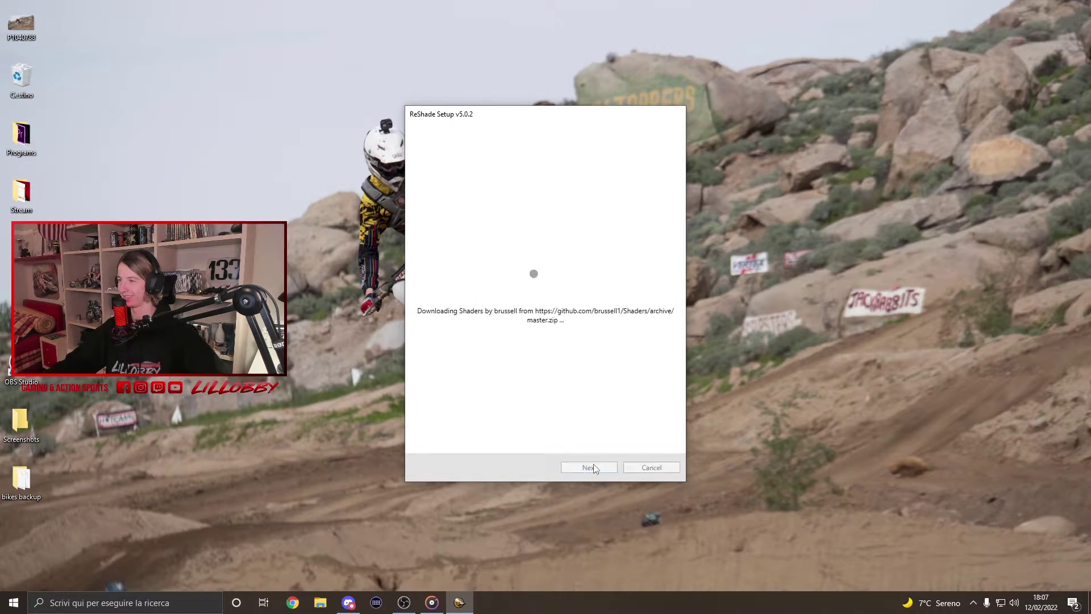
{"action": "left_click", "coordinate": [594, 467]}
{"action": "left_click", "coordinate": [595, 467]}
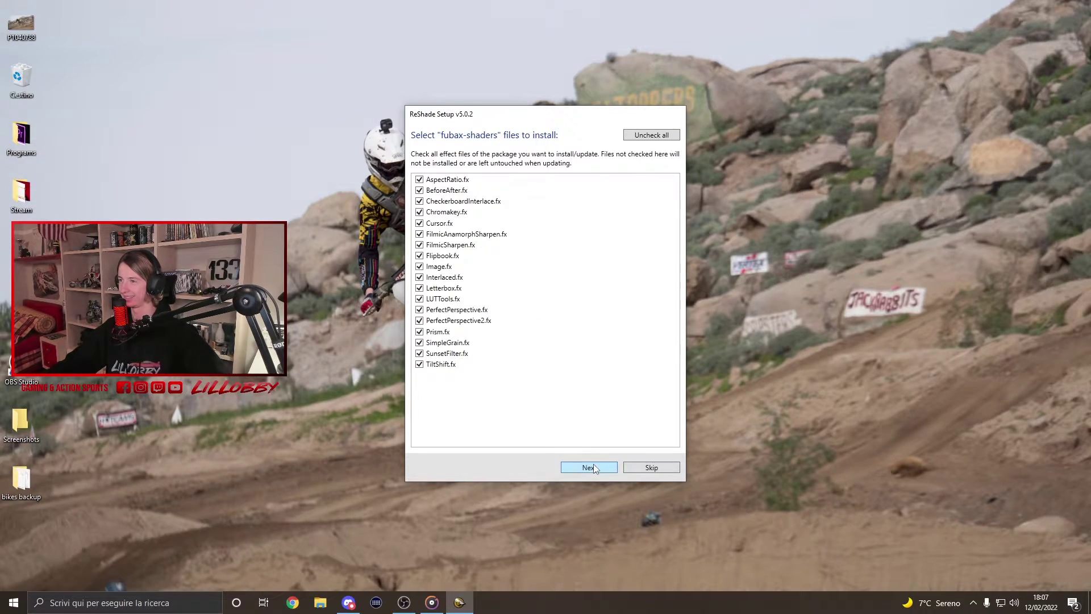
- Keep all files for fubax-shaders, Insane-Shaders, FXShaders, RSRetroArch, Warp-FX and CobraFX, then exit the finished setup
{"action": "left_click", "coordinate": [593, 466]}
{"action": "left_click", "coordinate": [594, 467]}
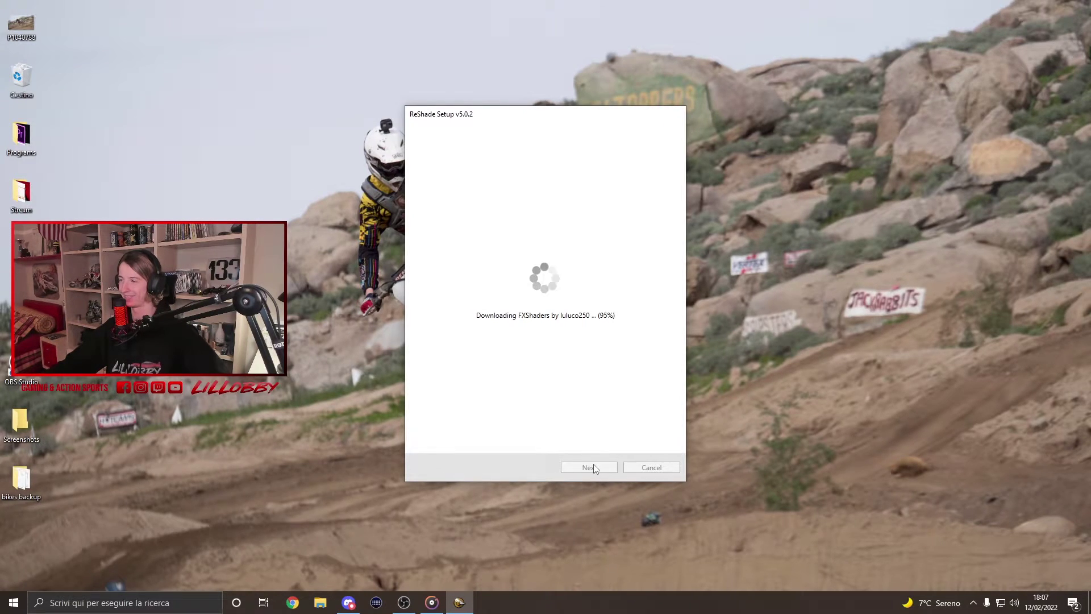
{"action": "left_click", "coordinate": [593, 467]}
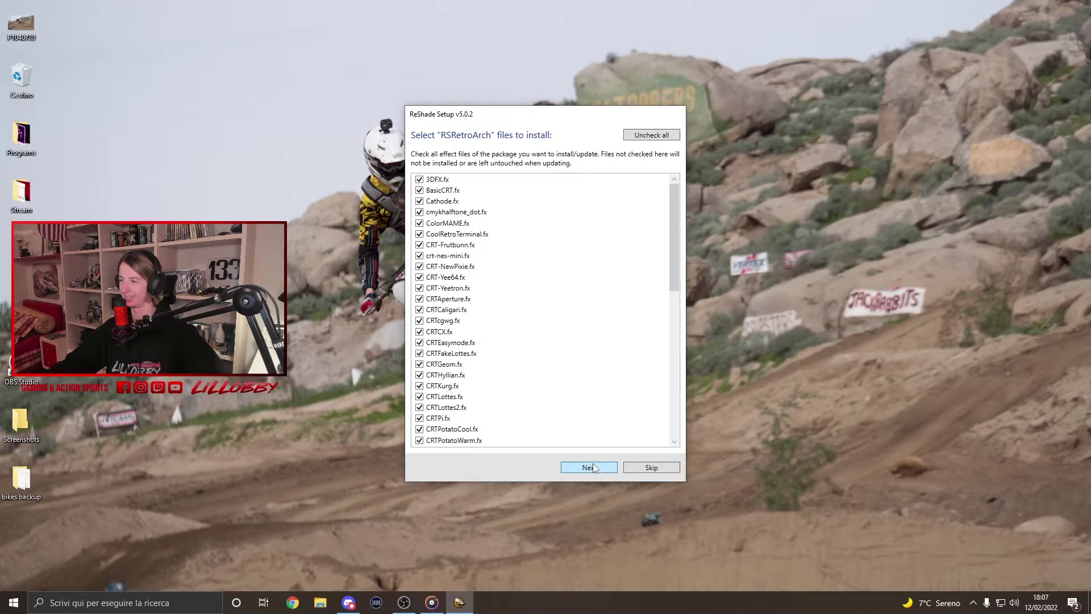
{"action": "left_click", "coordinate": [594, 467]}
{"action": "left_click", "coordinate": [594, 467]}
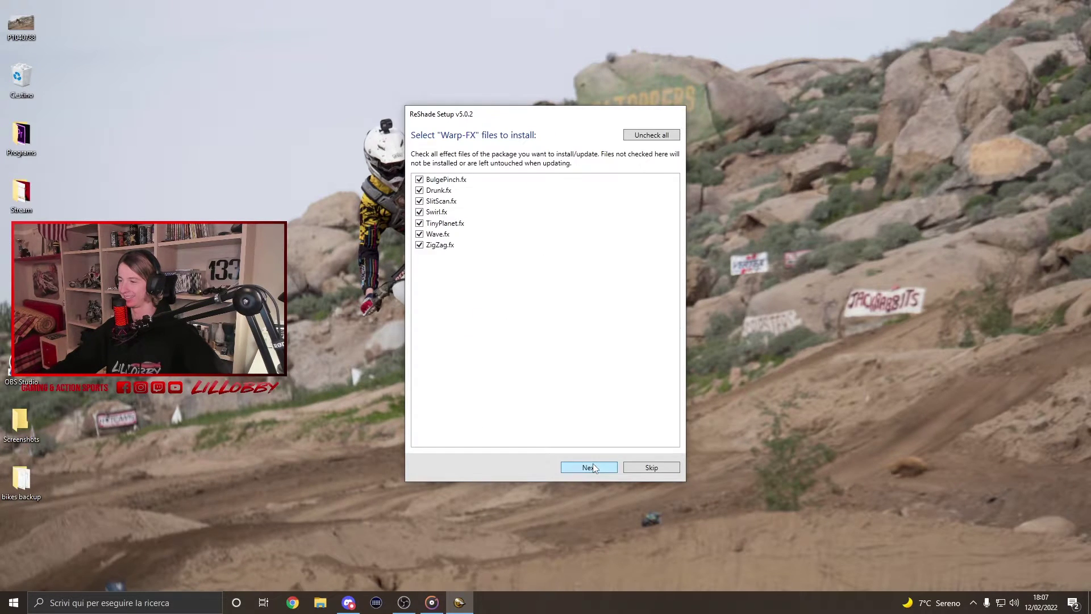
{"action": "left_click", "coordinate": [594, 467]}
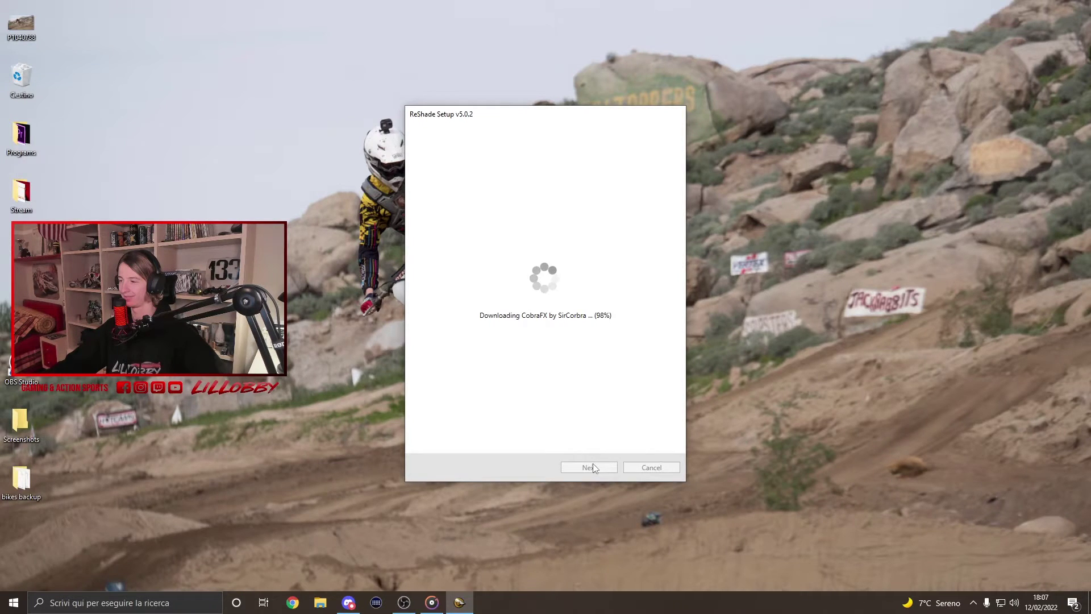
{"action": "left_click", "coordinate": [594, 467]}
{"action": "left_click", "coordinate": [594, 467]}
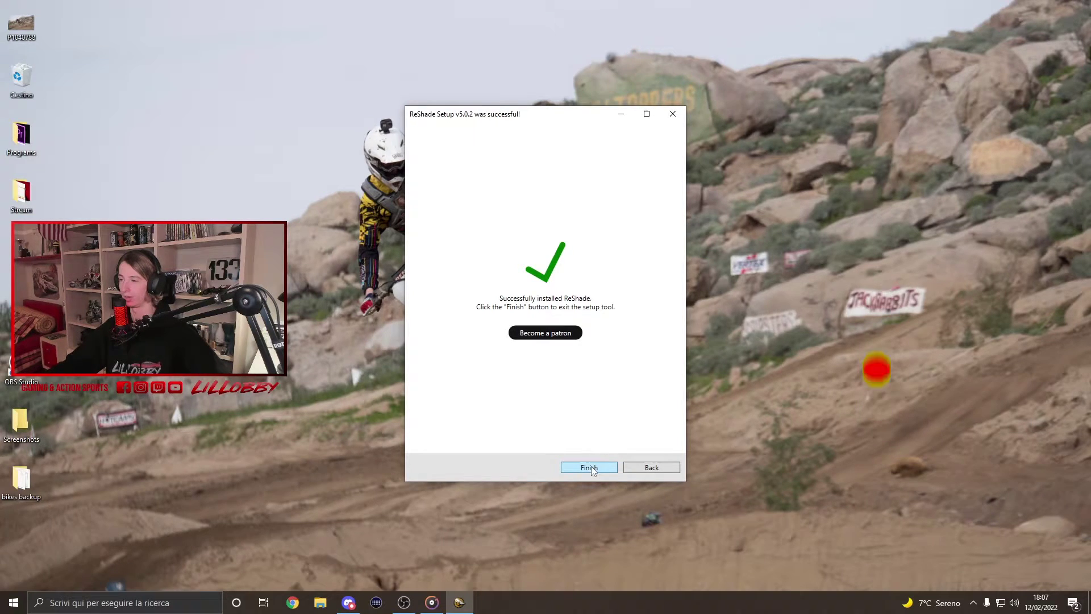
{"action": "left_click", "coordinate": [593, 467]}
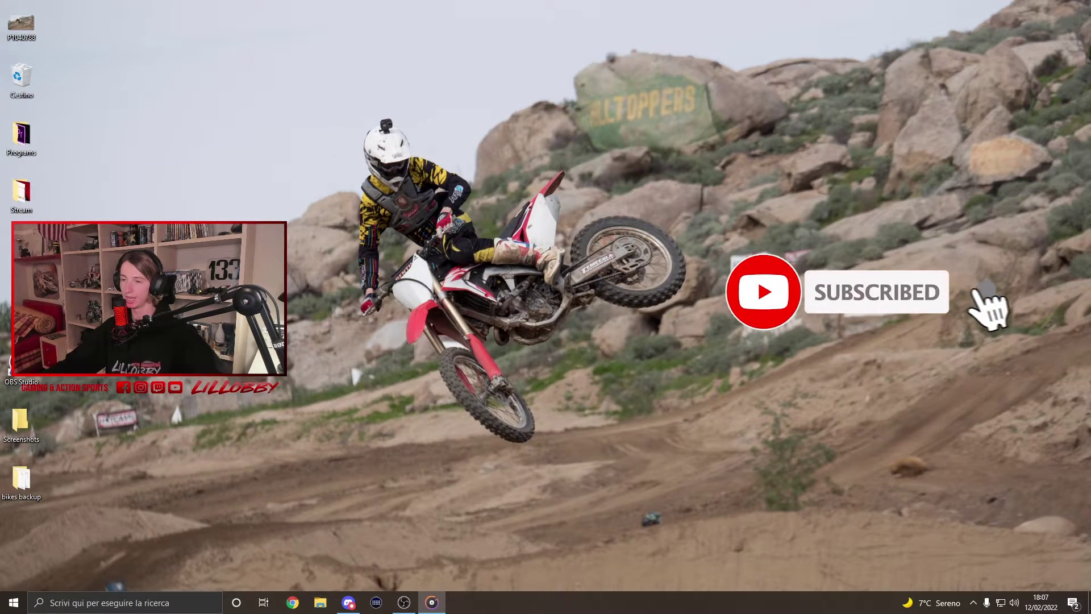
- Launch CarX Drift Racing Online from Games > CarX and close the folder window
{"action": "left_click", "coordinate": [320, 602]}
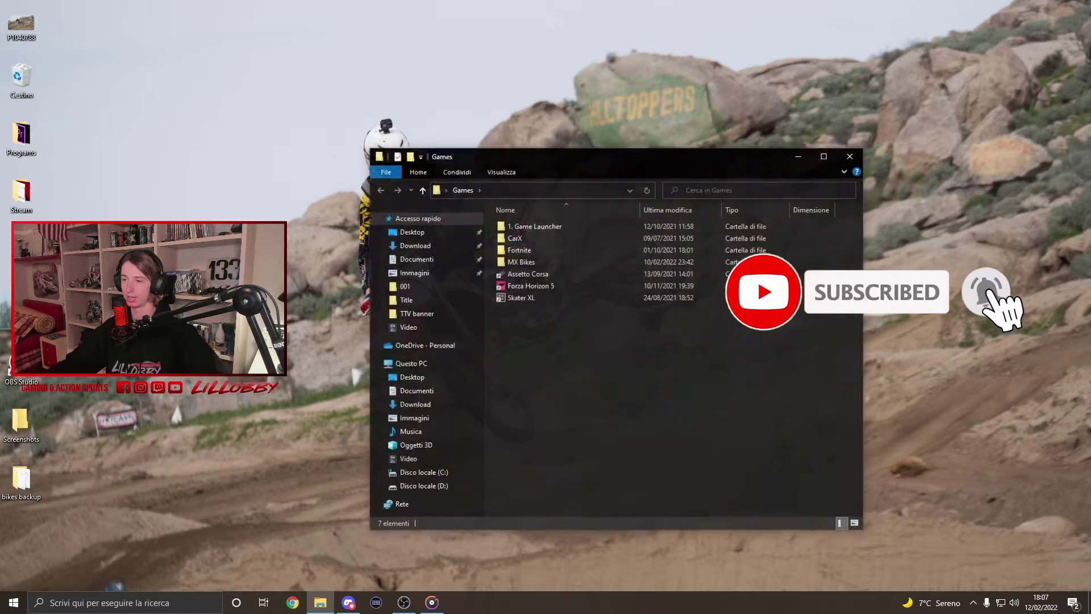
{"action": "double_click", "coordinate": [546, 237]}
{"action": "double_click", "coordinate": [550, 227]}
{"action": "left_click", "coordinate": [850, 156]}
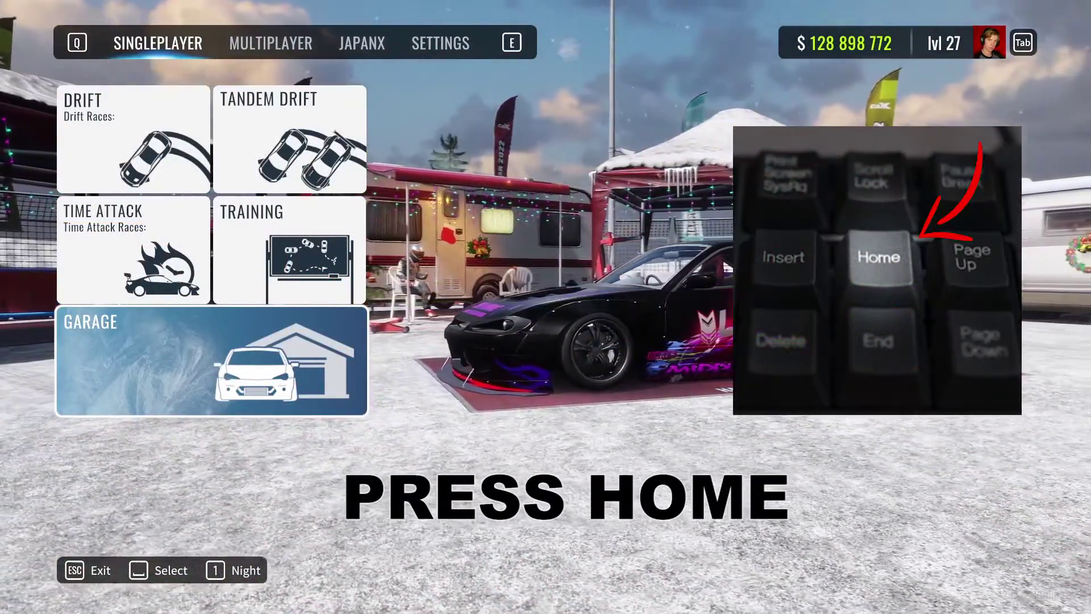
- Press Home in game to show the ReShade overlay with the installed .fx effects
{"action": "key", "text": "Home"}
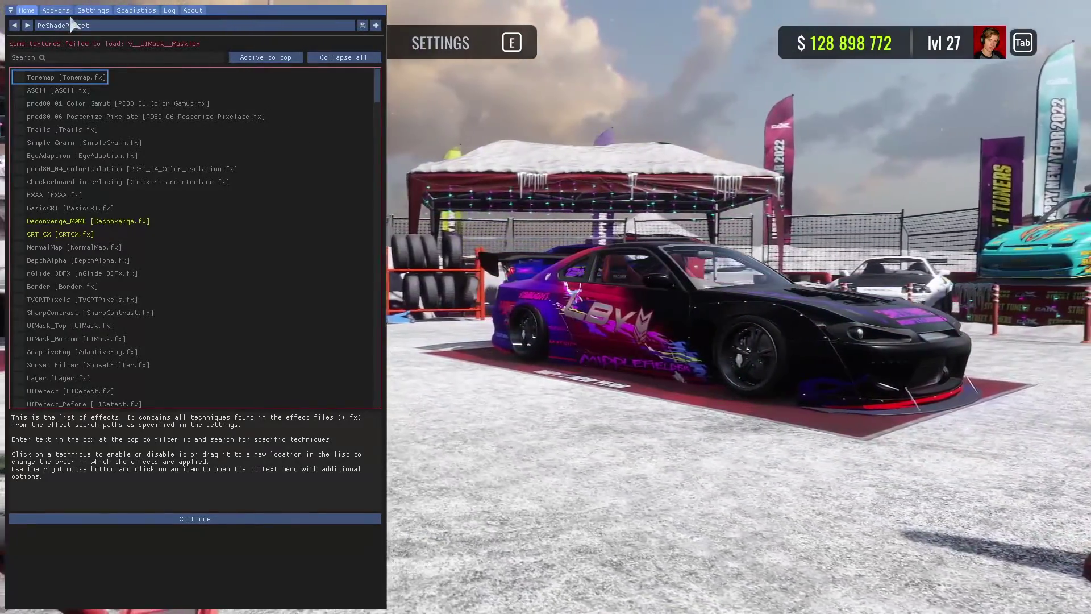
- Assign OEM / as ReShade's Effect toggle key in Settings and go back to Home
{"action": "left_click", "coordinate": [92, 10]}
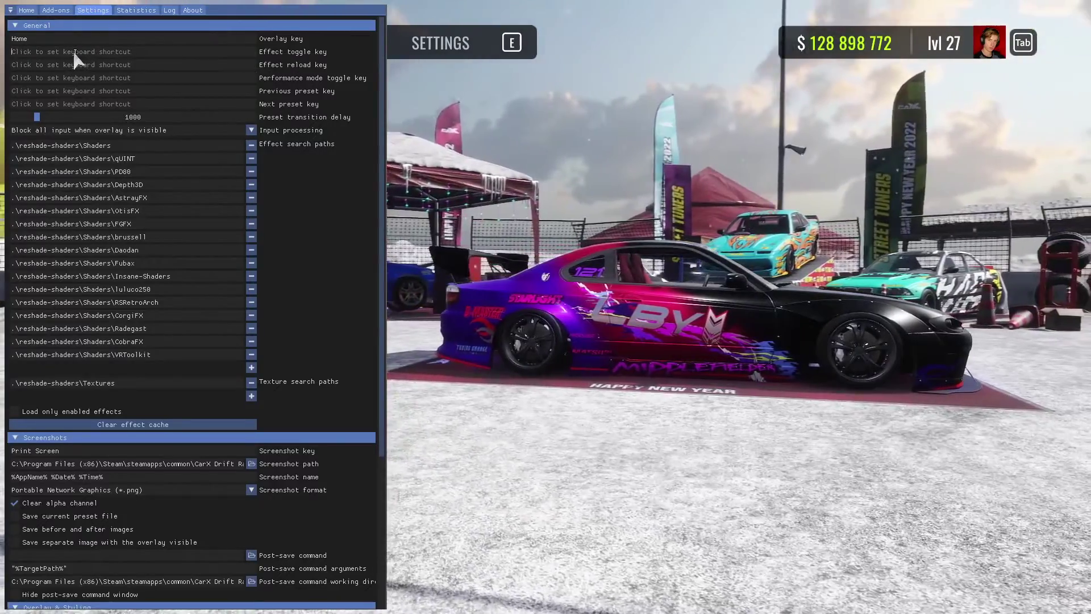
{"action": "left_click", "coordinate": [75, 51]}
{"action": "key", "text": "slash"}
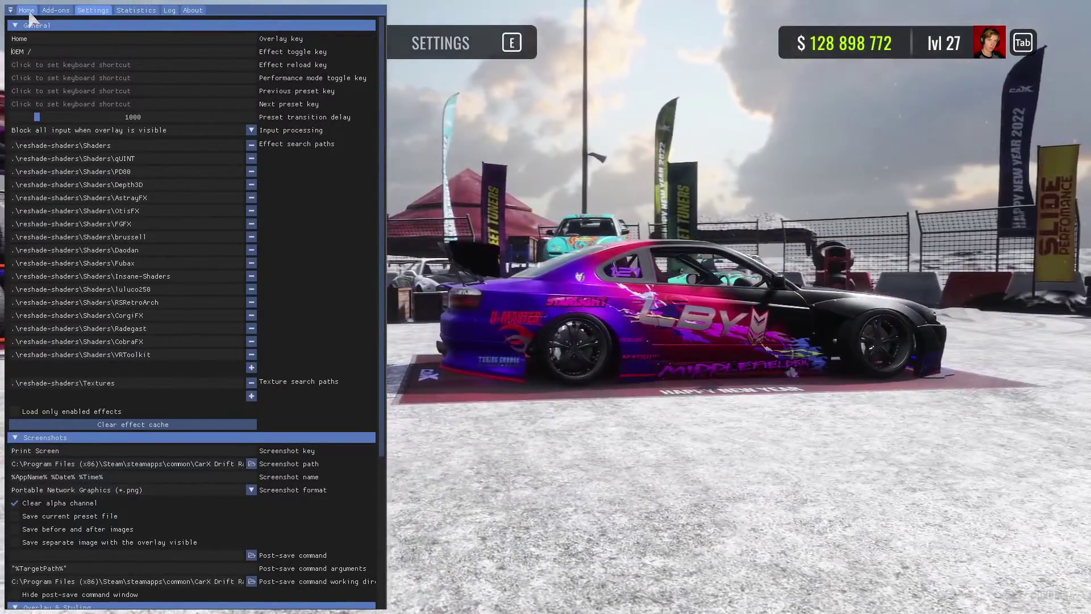
{"action": "left_click", "coordinate": [28, 11]}
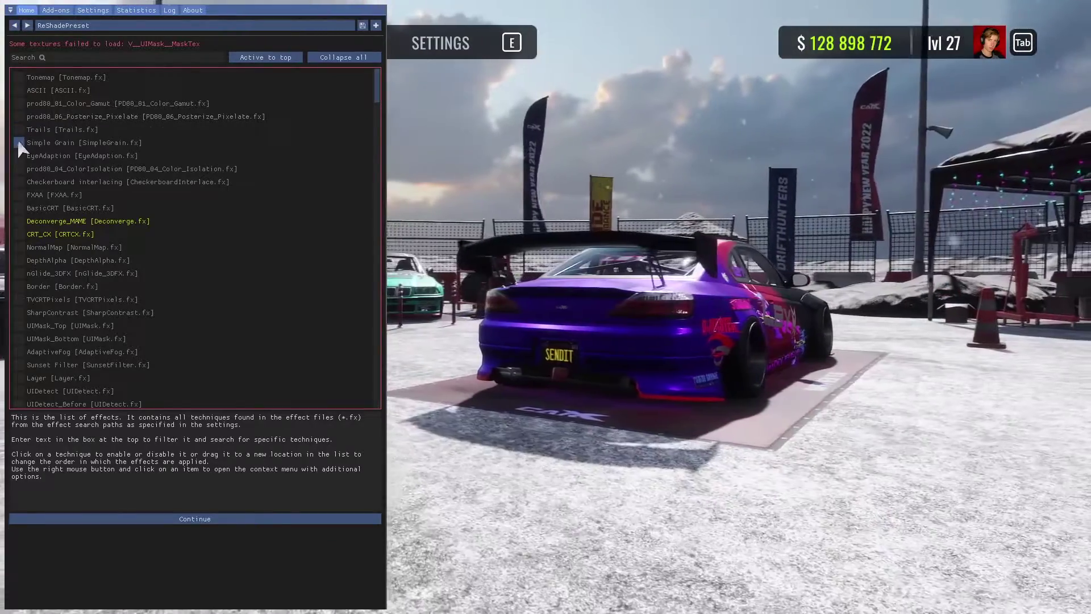
- Try Simple Grain, ColorIsolation and FXAA, ending with the BasicCRT effect enabled
{"action": "left_click", "coordinate": [19, 143]}
{"action": "left_click", "coordinate": [19, 143]}
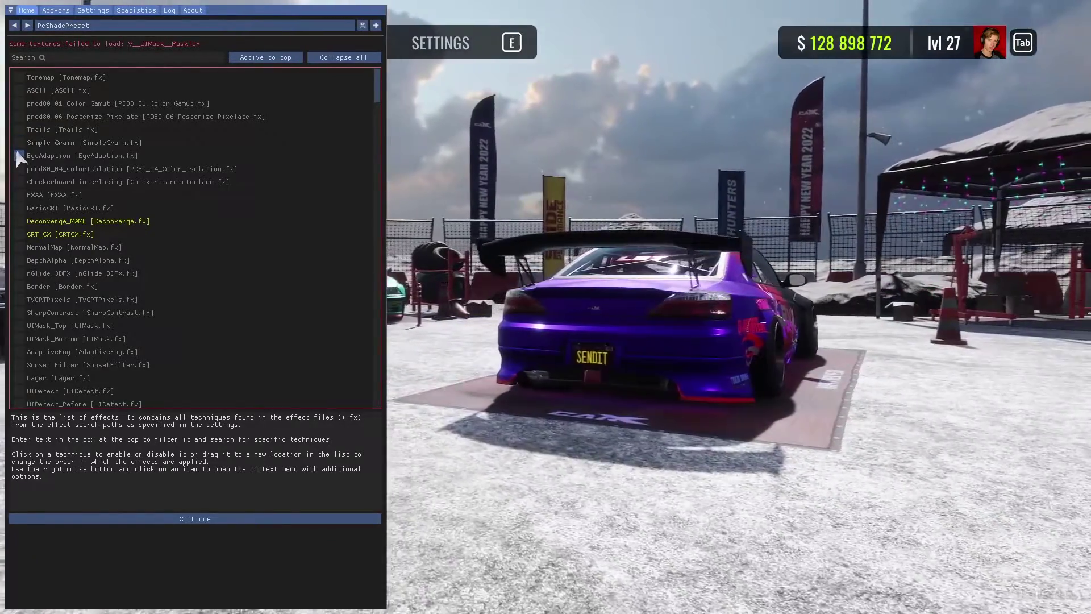
{"action": "left_click", "coordinate": [19, 169]}
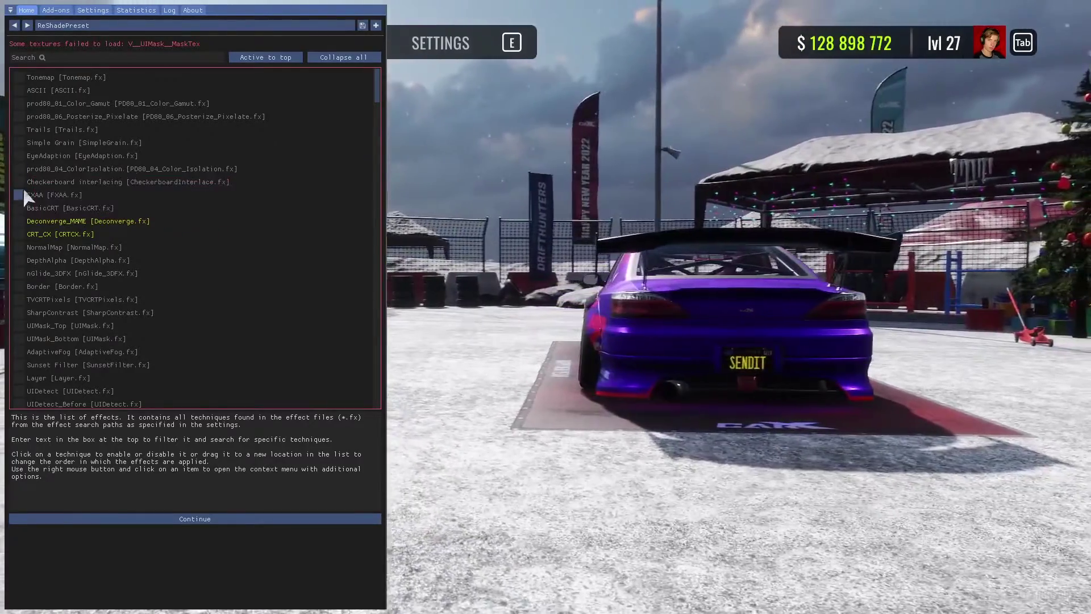
{"action": "left_click", "coordinate": [18, 195]}
{"action": "left_click", "coordinate": [19, 208]}
{"action": "left_click", "coordinate": [19, 196]}
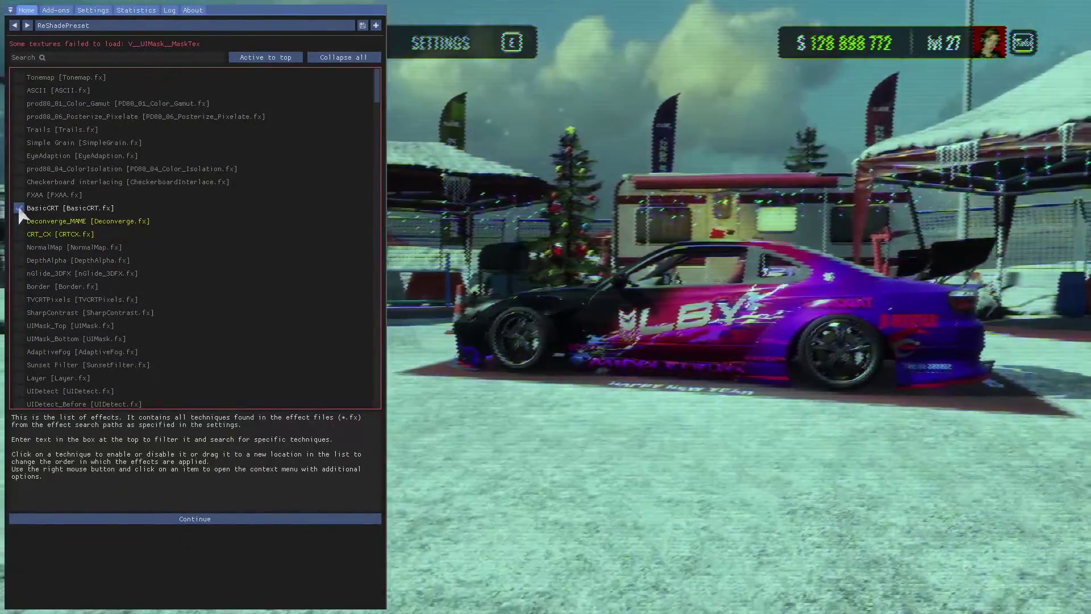
- Hide the ReShade overlay with Home to reveal the CRT-styled Singleplayer menu
{"action": "key", "text": "Home"}
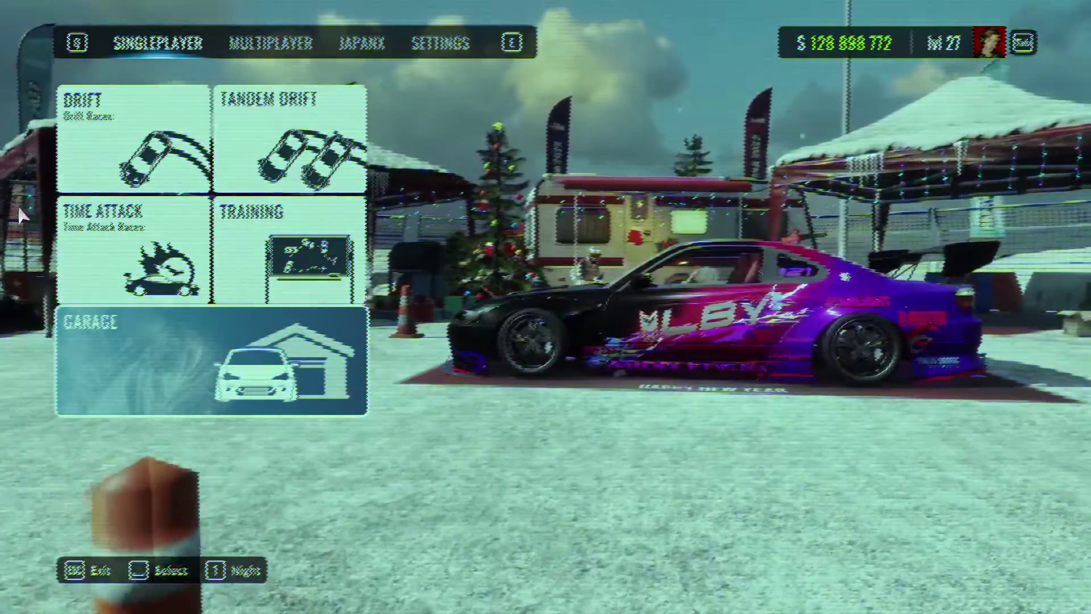